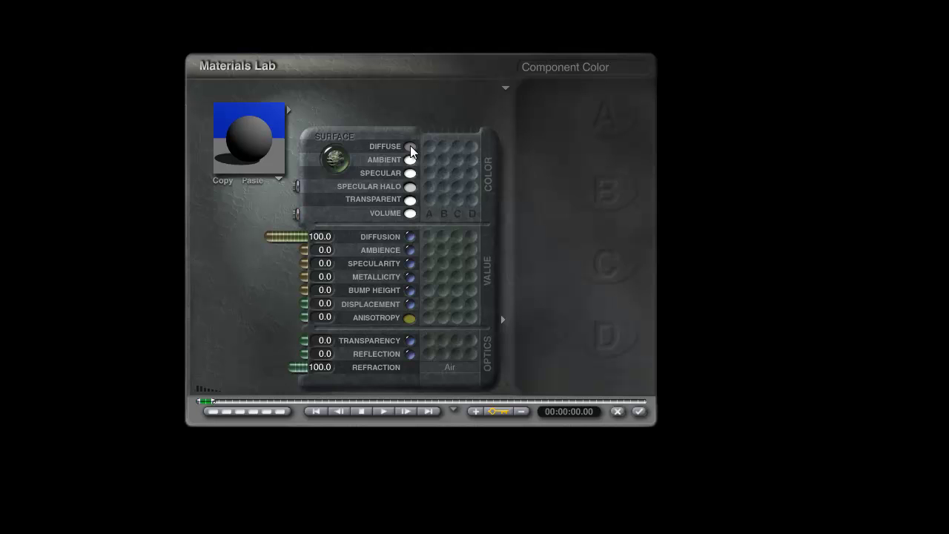
- Set the dragon material's diffuse color to red with R 255, G 1, B 0 and accept the material
{"action": "left_click", "coordinate": [411, 147]}
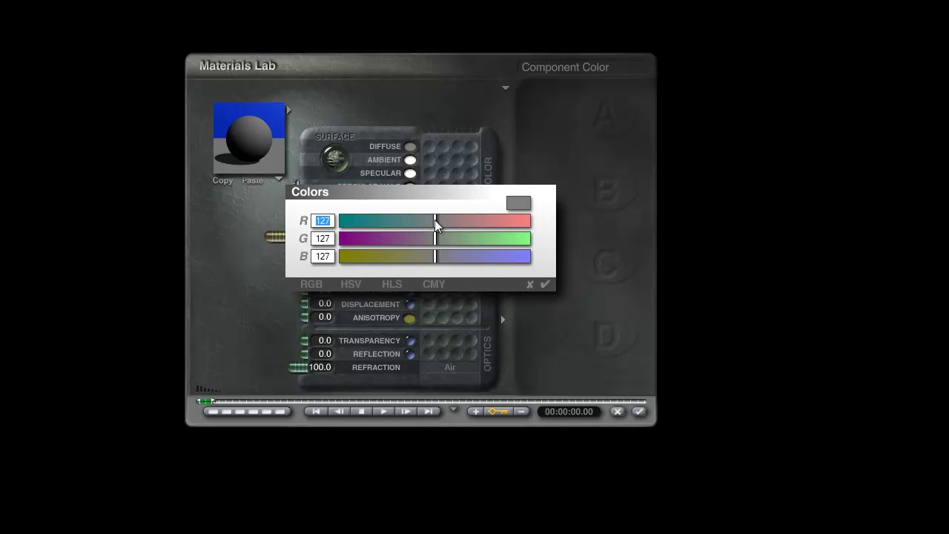
{"action": "left_click_drag", "start_coordinate": [436, 226], "coordinate": [540, 221]}
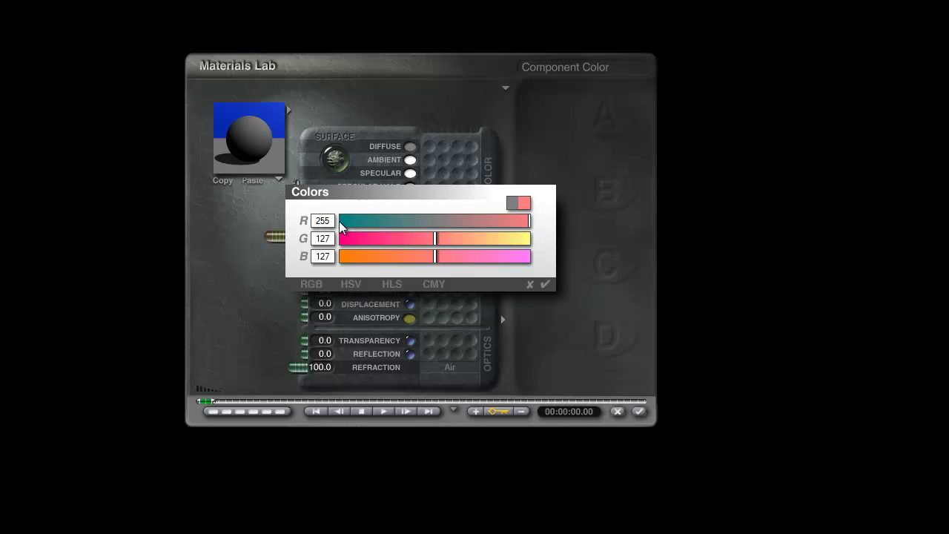
{"action": "left_click_drag", "start_coordinate": [341, 238], "coordinate": [262, 250]}
{"action": "type", "text": "1"}
{"action": "left_click_drag", "start_coordinate": [438, 259], "coordinate": [271, 264]}
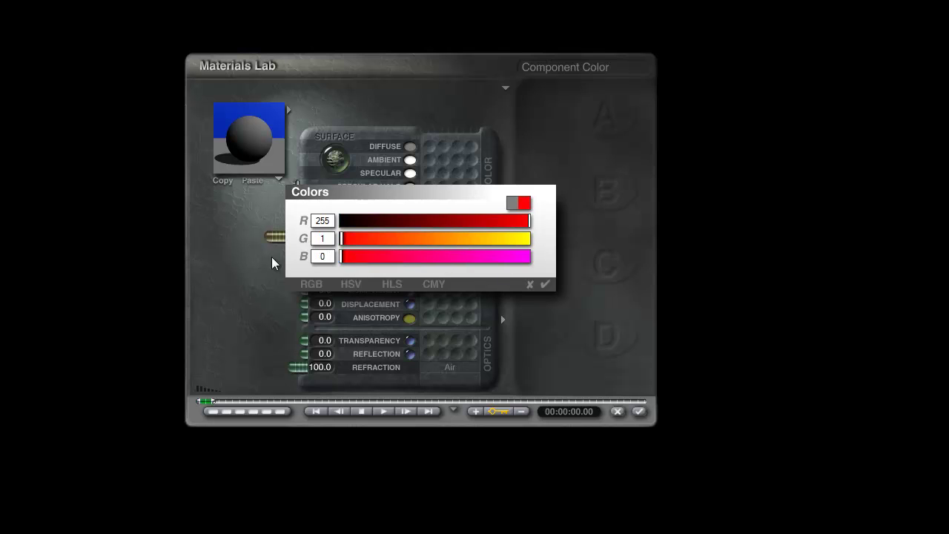
{"action": "left_click", "coordinate": [546, 284]}
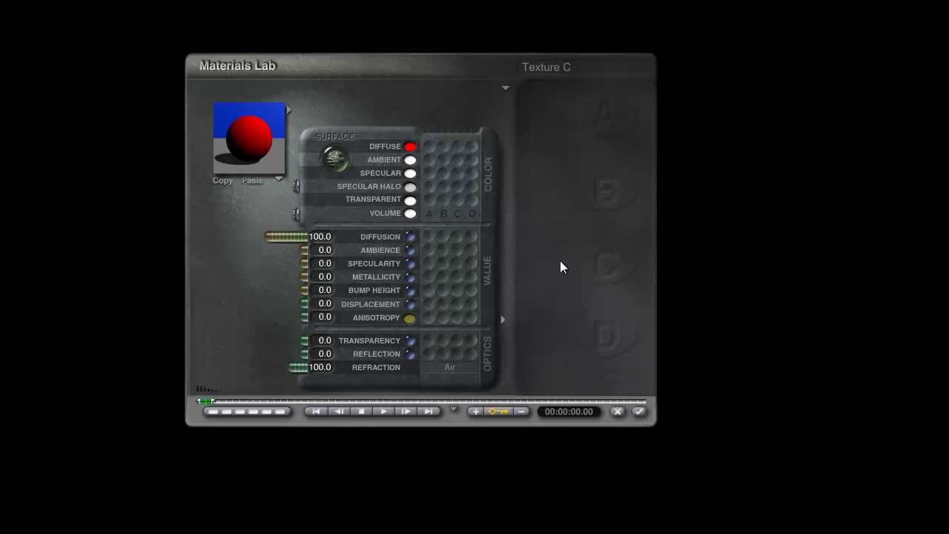
{"action": "left_click", "coordinate": [640, 412]}
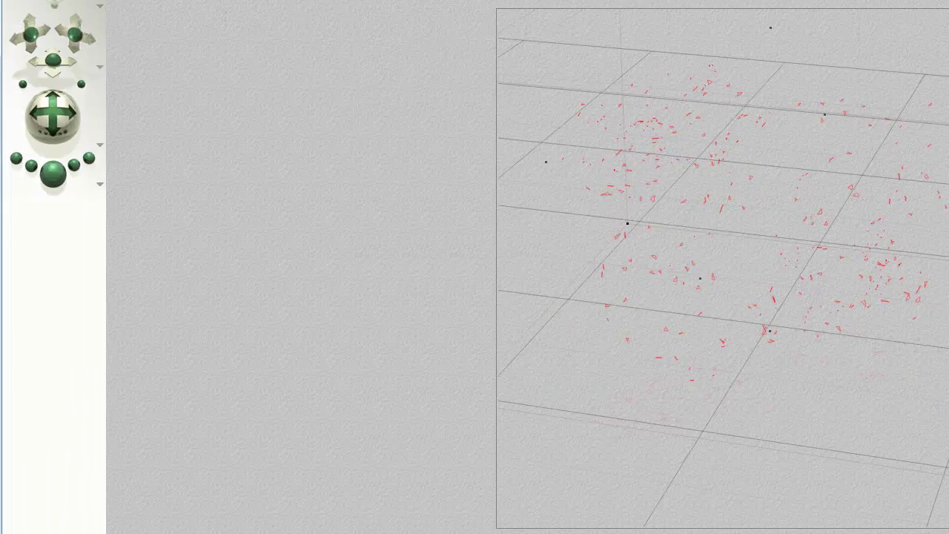
- Configure the render options to Premium quality with True Ambience enabled and 16 rays per pixel
{"action": "left_click", "coordinate": [100, 185]}
{"action": "left_click", "coordinate": [133, 269]}
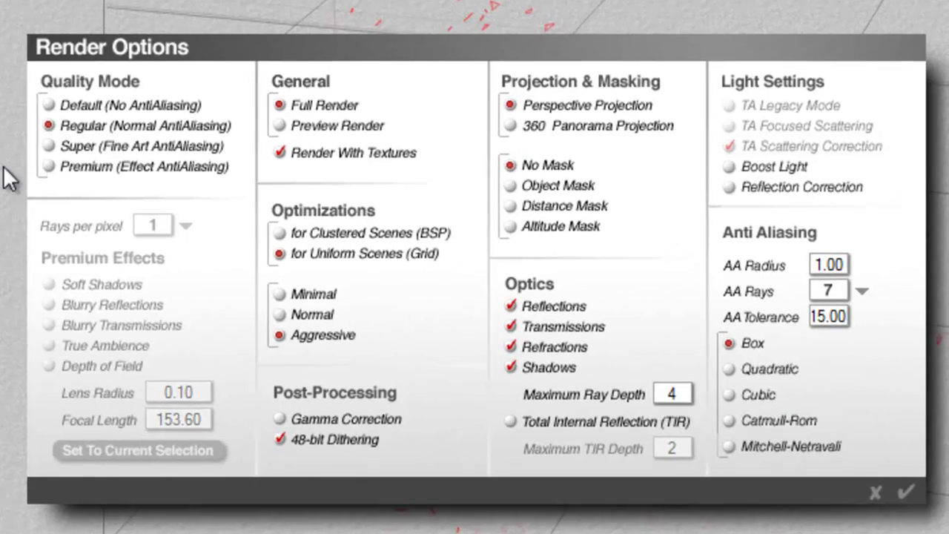
{"action": "left_click", "coordinate": [55, 165]}
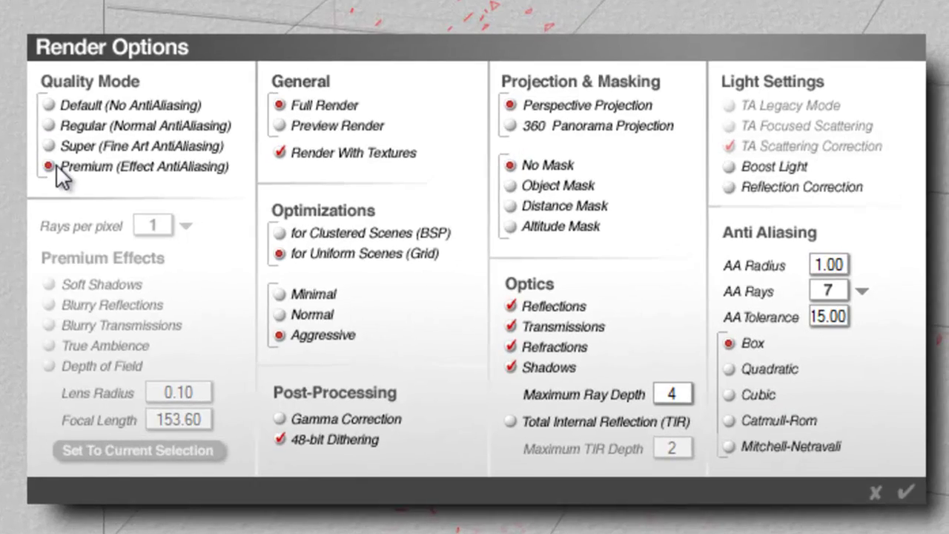
{"action": "left_click", "coordinate": [51, 345]}
{"action": "left_click", "coordinate": [184, 229]}
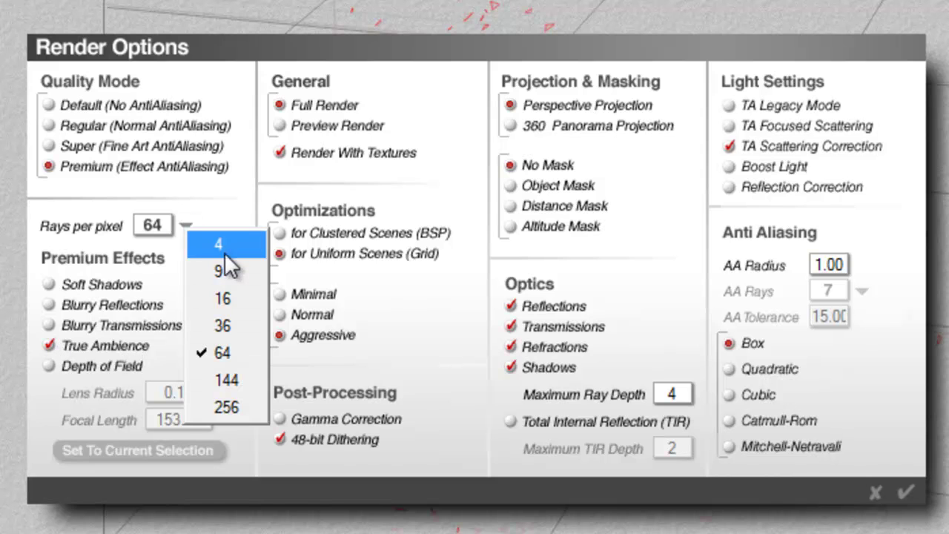
{"action": "left_click", "coordinate": [224, 299]}
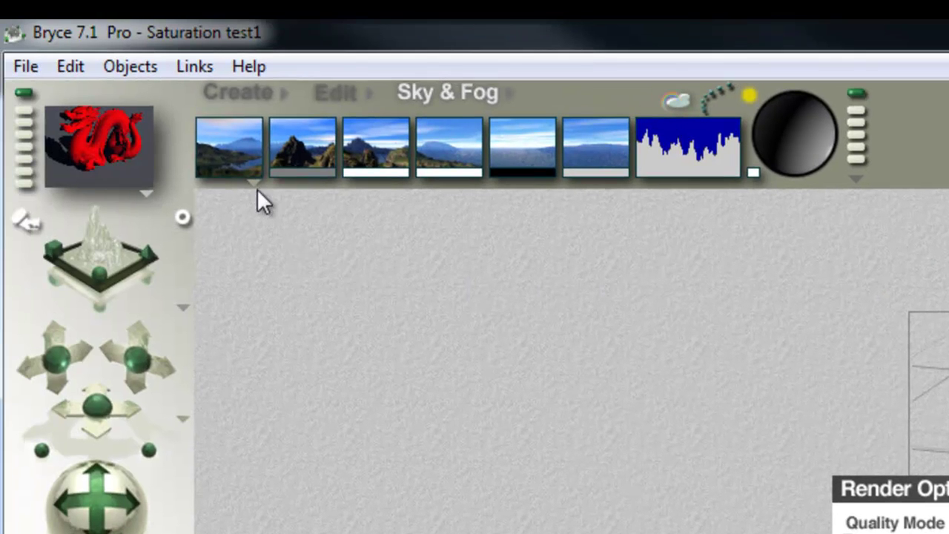
- Turn the atmosphere off and set the sky background color to white
{"action": "left_click", "coordinate": [254, 182]}
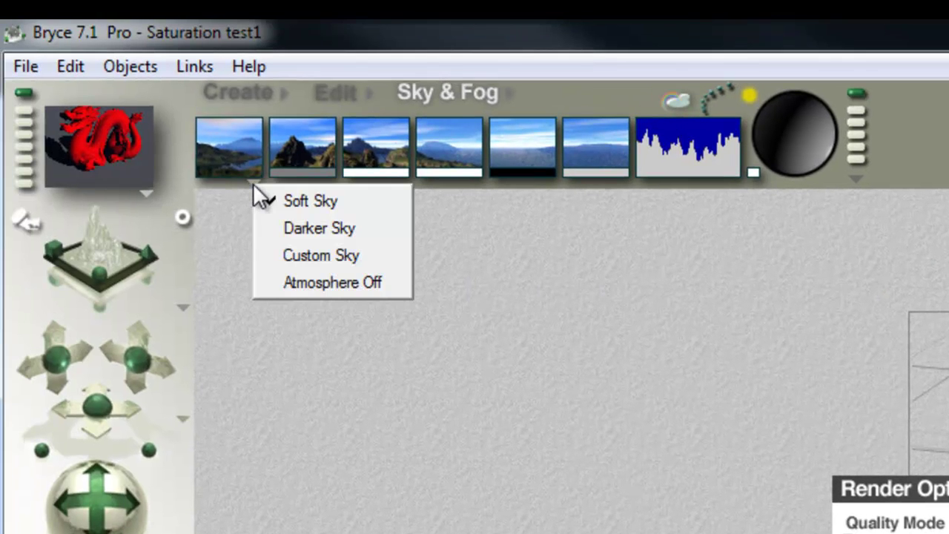
{"action": "left_click", "coordinate": [305, 288]}
{"action": "left_click_drag", "start_coordinate": [253, 166], "coordinate": [268, 192]}
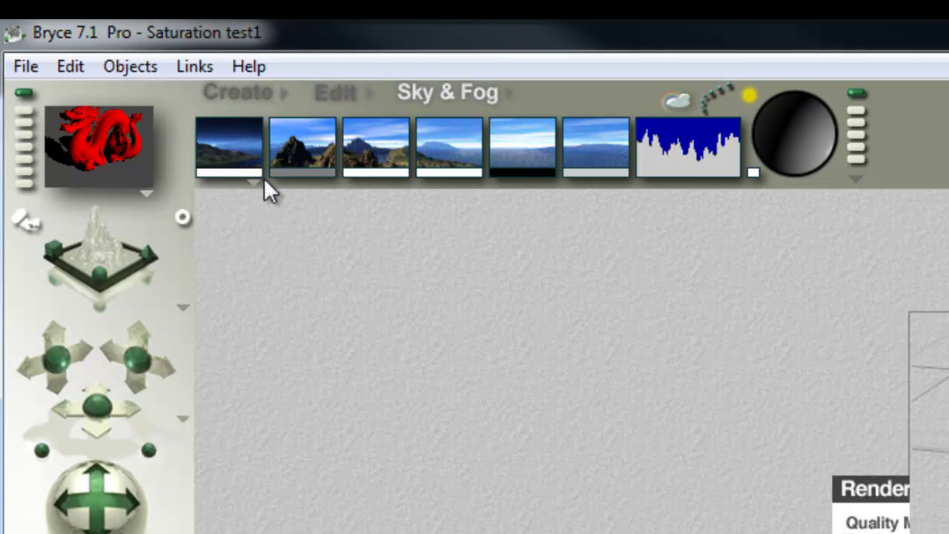
- Use the current sky as the IBL image in the Sky Lab, with the sun light disabled and quality set to 16
{"action": "left_click", "coordinate": [678, 100]}
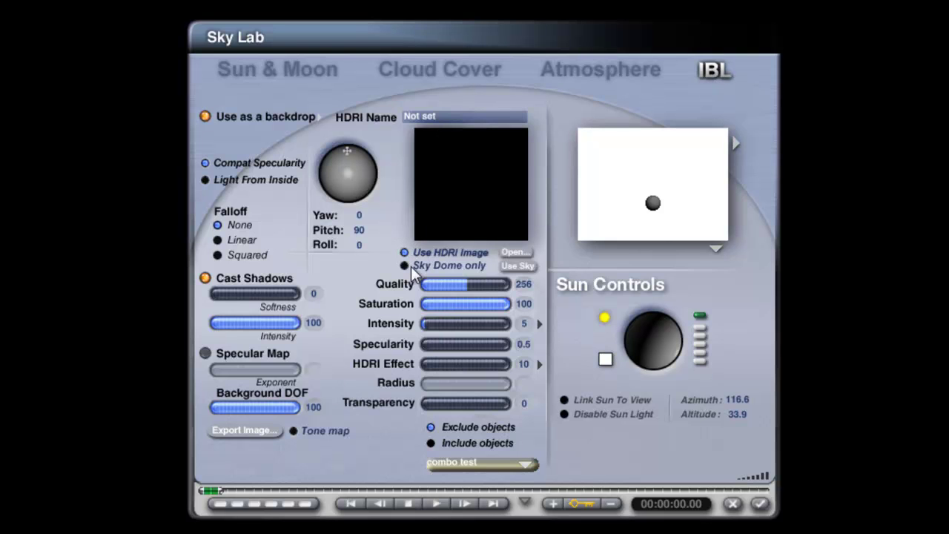
{"action": "left_click", "coordinate": [517, 265]}
{"action": "left_click", "coordinate": [598, 321]}
{"action": "left_click", "coordinate": [464, 285]}
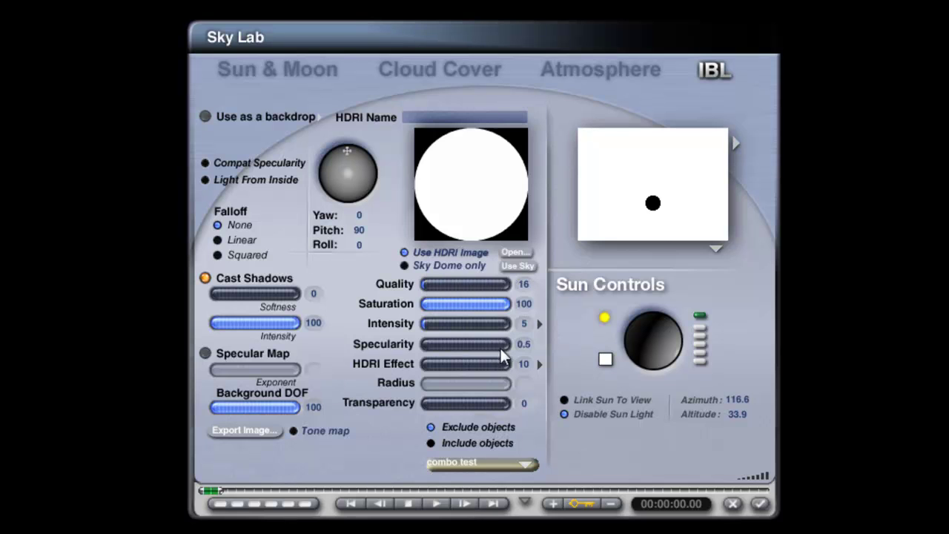
- Set the IBL specularity to 0, HDRI effect to 999 and intensity to 100, and accept the sky settings
{"action": "type", "text": "0"}
{"action": "key", "text": "Return"}
{"action": "left_click_drag", "start_coordinate": [434, 364], "coordinate": [446, 362]}
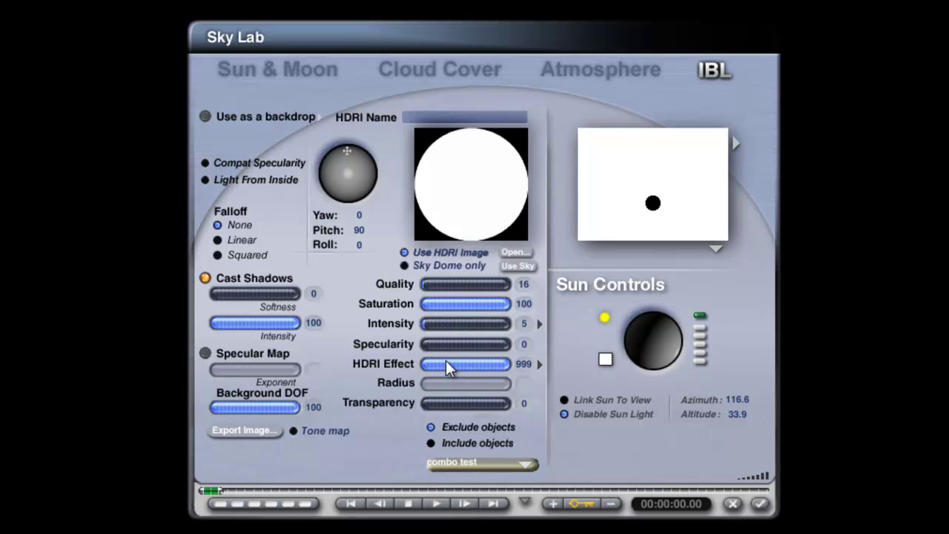
{"action": "left_click", "coordinate": [540, 322]}
{"action": "left_click", "coordinate": [580, 336]}
{"action": "left_click_drag", "start_coordinate": [439, 326], "coordinate": [439, 326]}
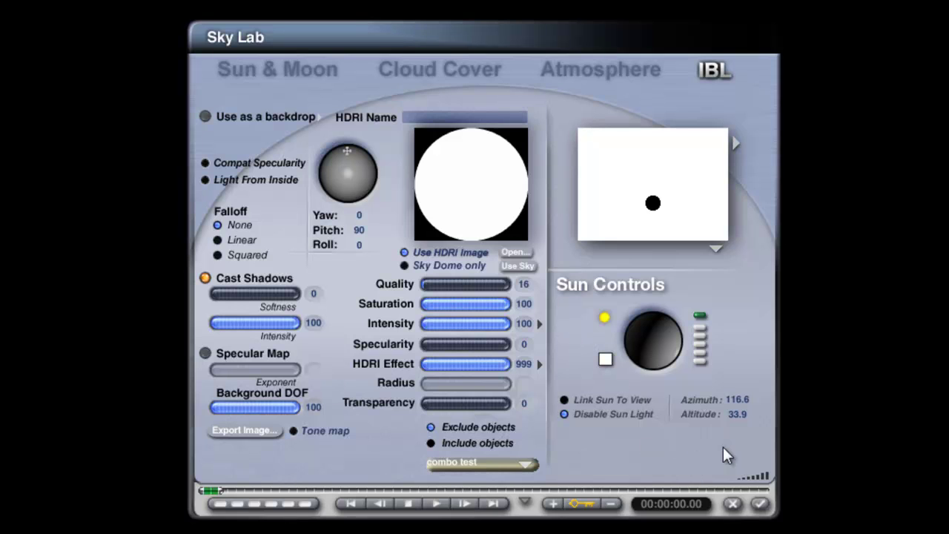
{"action": "left_click", "coordinate": [767, 504]}
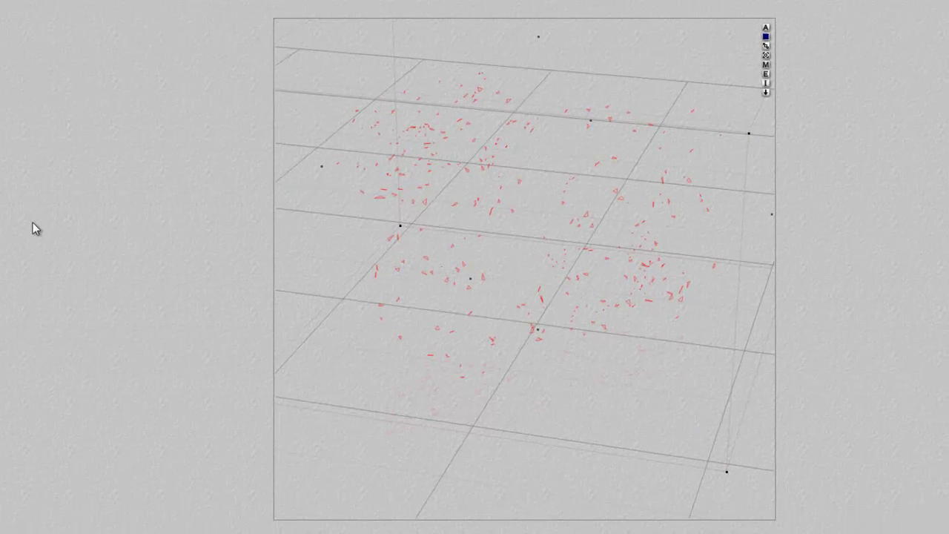
- Run a test render of the dragon scene and stop it after the first passes
{"action": "left_click", "coordinate": [20, 287]}
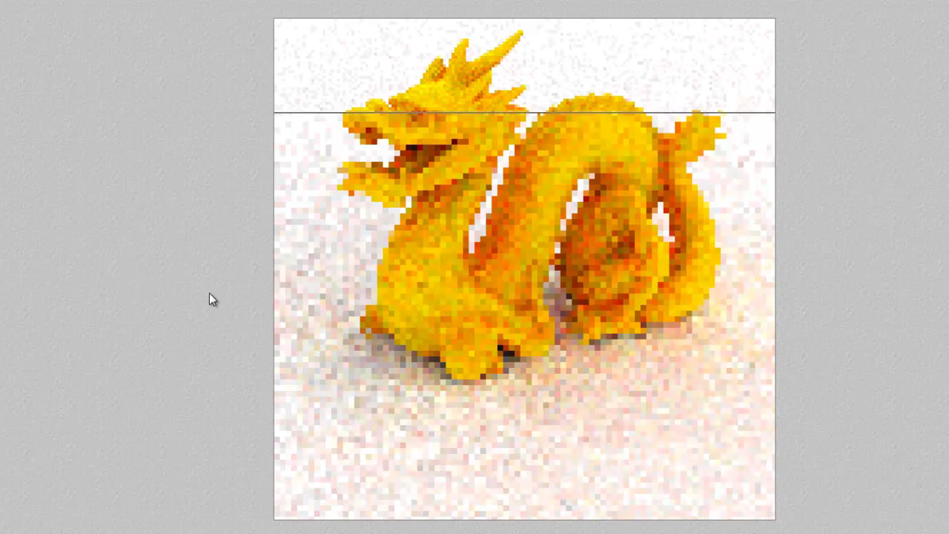
{"action": "left_click", "coordinate": [527, 275]}
{"action": "key", "text": "Escape"}
- Edit the ground plane's material, setting its diffusion to 0 and its diffuse color to black
{"action": "right_click", "coordinate": [585, 408]}
{"action": "left_click", "coordinate": [603, 417]}
{"action": "left_click", "coordinate": [770, 496]}
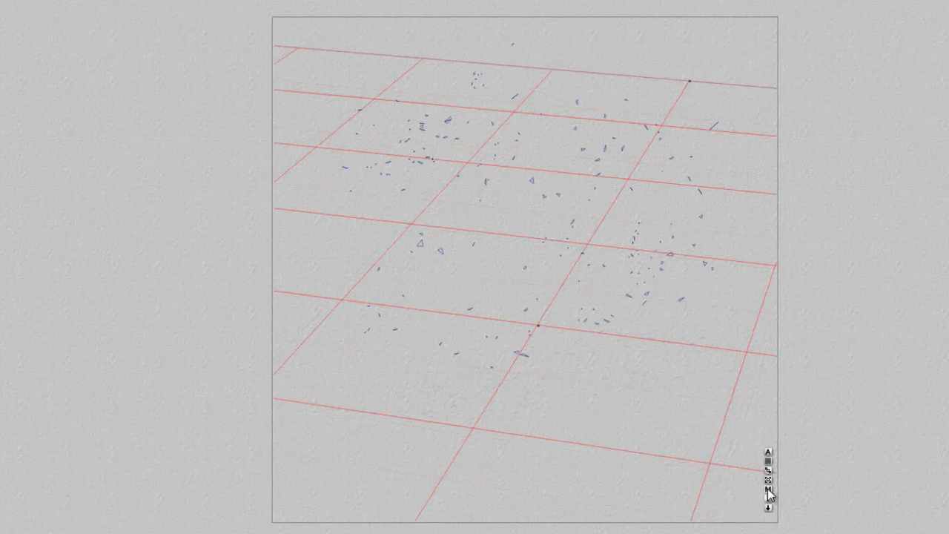
{"action": "left_click_drag", "start_coordinate": [290, 254], "coordinate": [414, 254]}
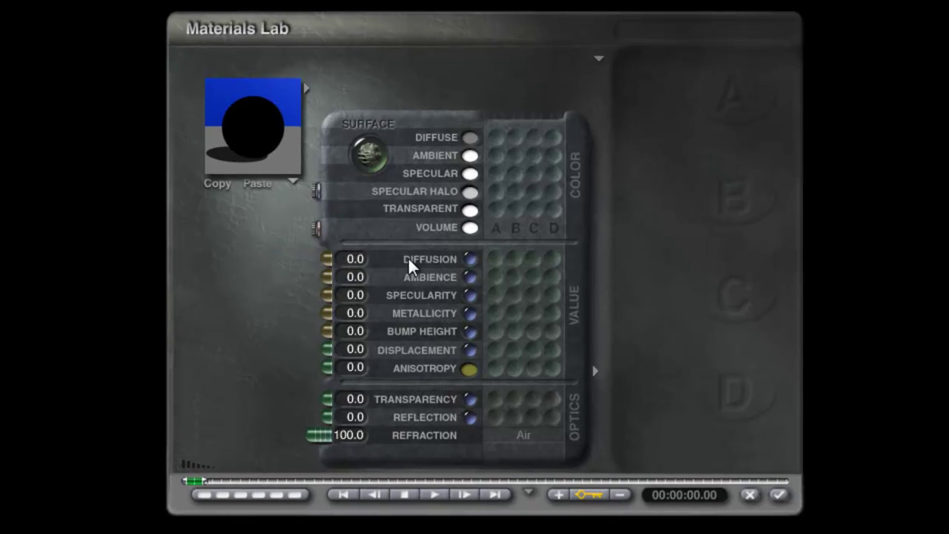
{"action": "left_click_drag", "start_coordinate": [473, 138], "coordinate": [917, 105]}
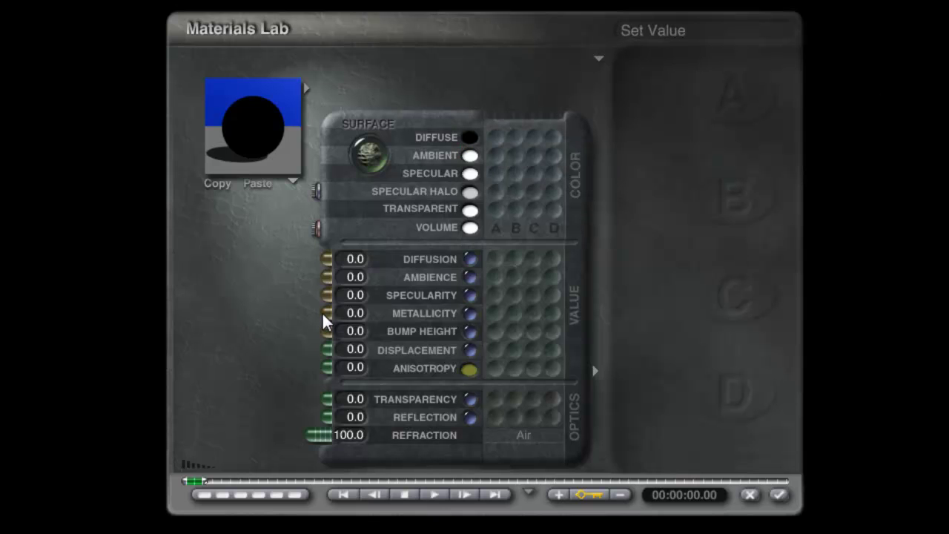
- Set the ground plane material's metallicity to 100 and reflection to 10, and accept the material
{"action": "left_click_drag", "start_coordinate": [322, 320], "coordinate": [236, 323]}
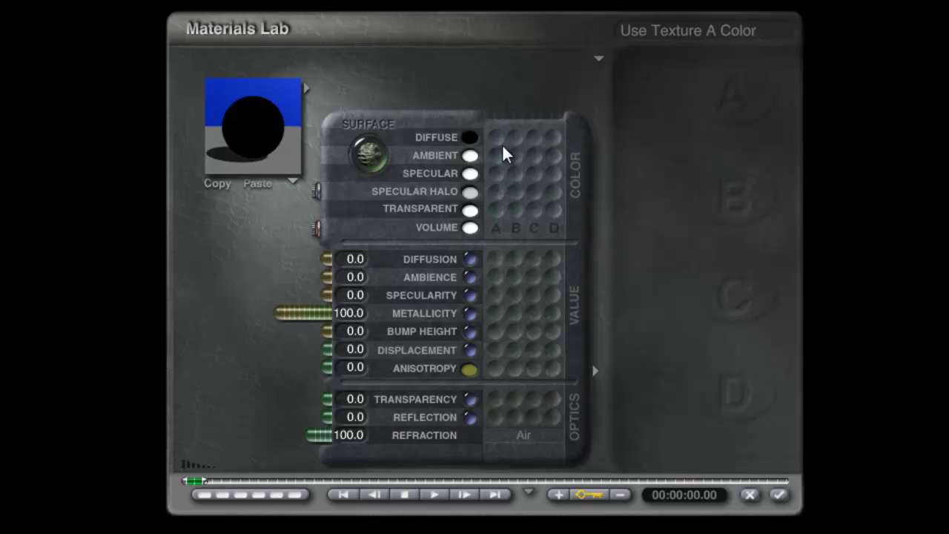
{"action": "left_click", "coordinate": [355, 418]}
{"action": "type", "text": "10"}
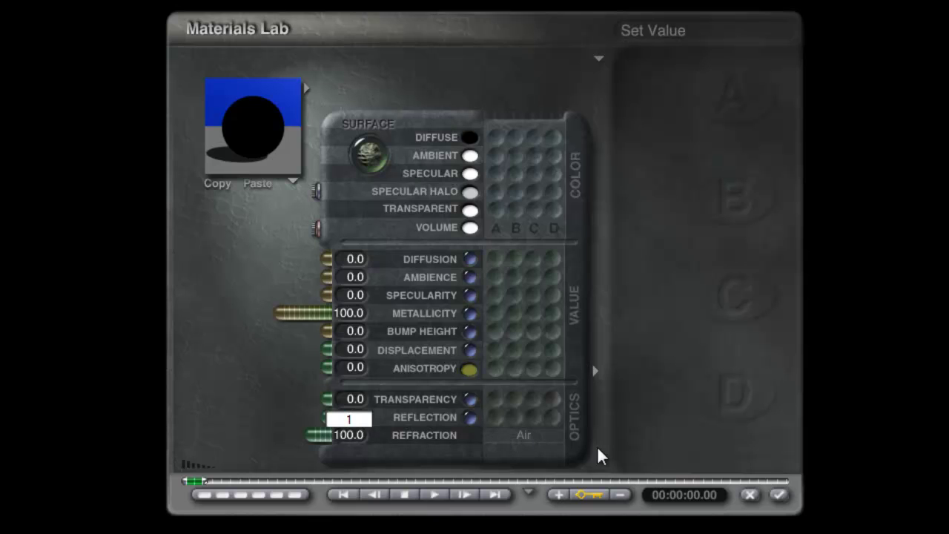
{"action": "key", "text": "Return"}
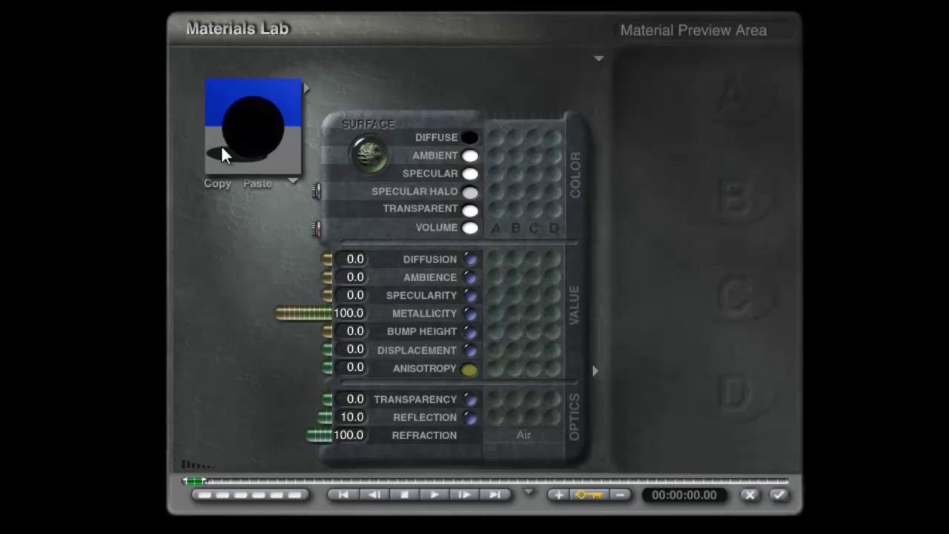
{"action": "left_click", "coordinate": [778, 495]}
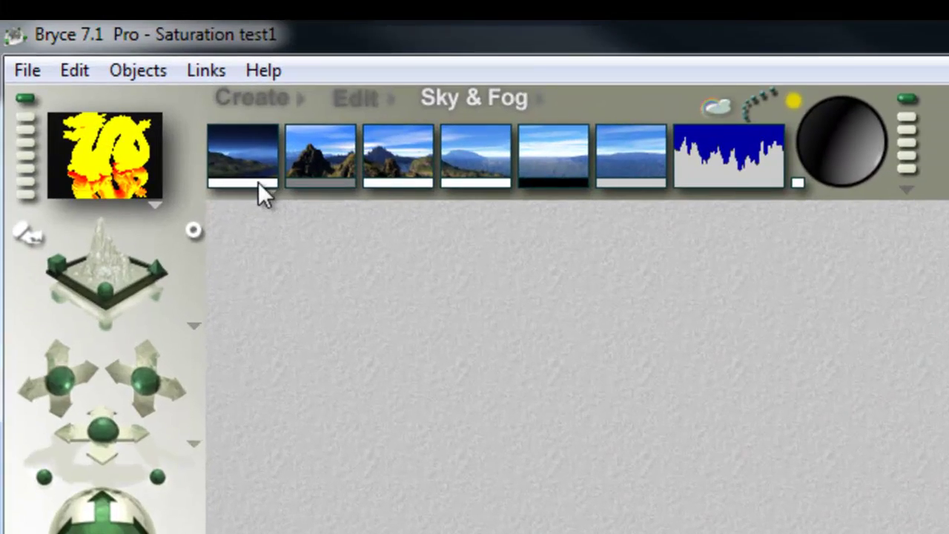
- Set the sky background color to black and the render's rays per pixel to 256
{"action": "left_click_drag", "start_coordinate": [258, 181], "coordinate": [539, 183]}
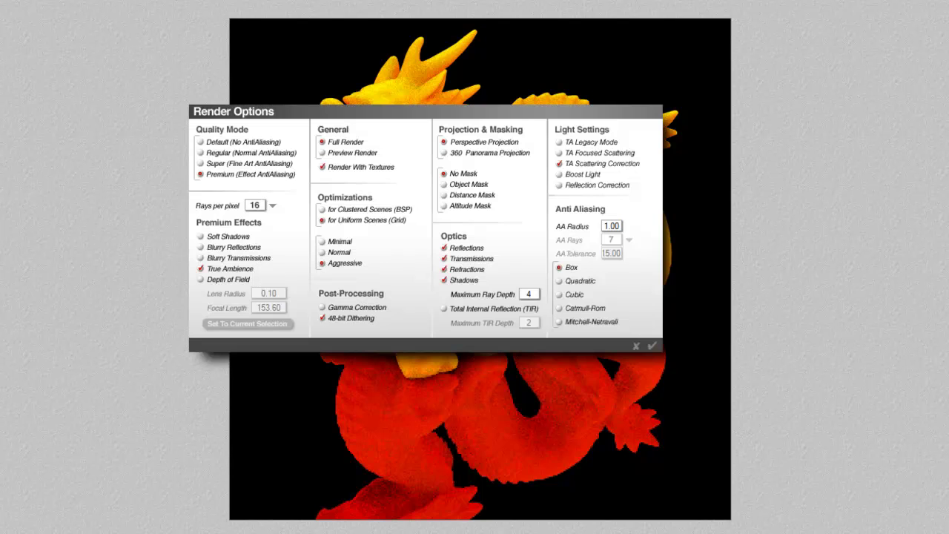
{"action": "left_click", "coordinate": [275, 205]}
{"action": "left_click", "coordinate": [298, 301]}
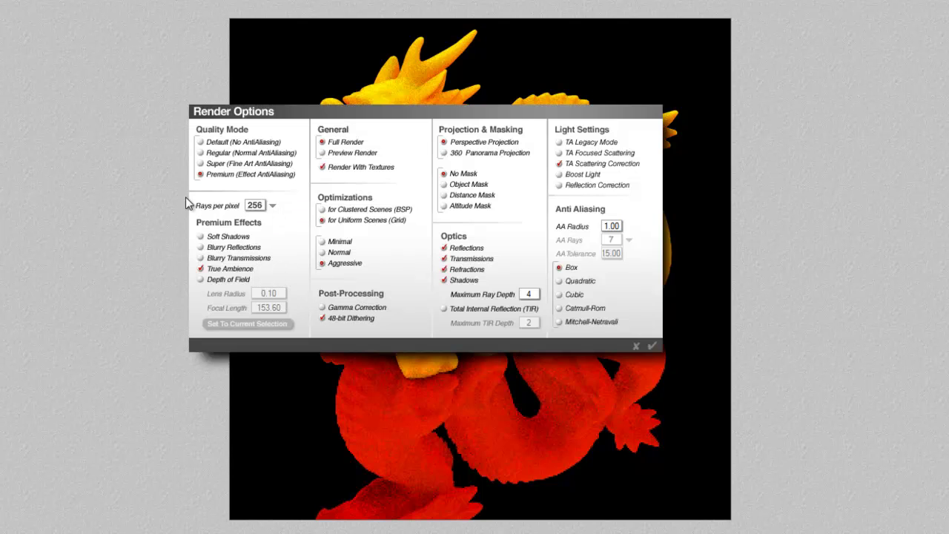